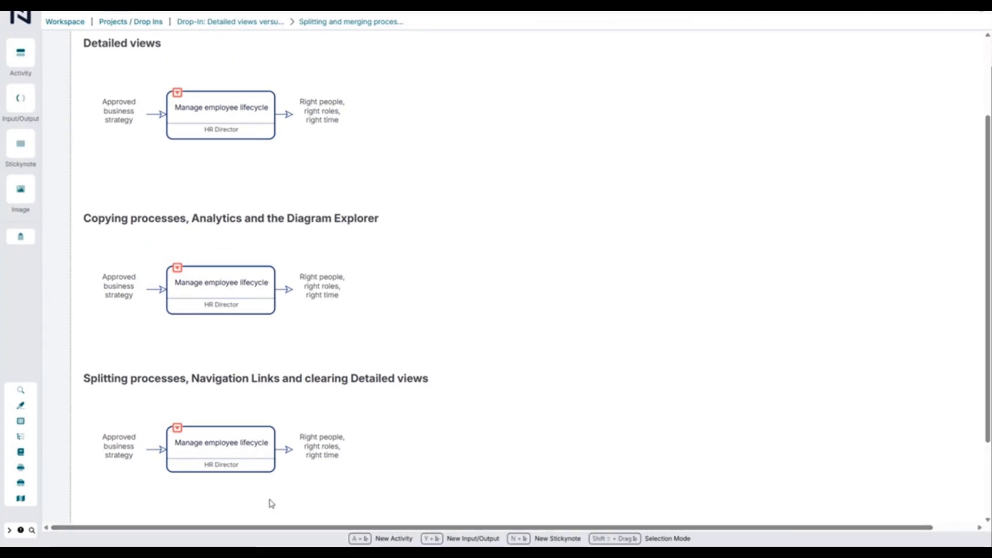
# Look at the detailed view of the Manage employee lifecycle box under the splitting heading, and return to the parent diagram
pyautogui.click(196, 455)
pyautogui.click(202, 445)
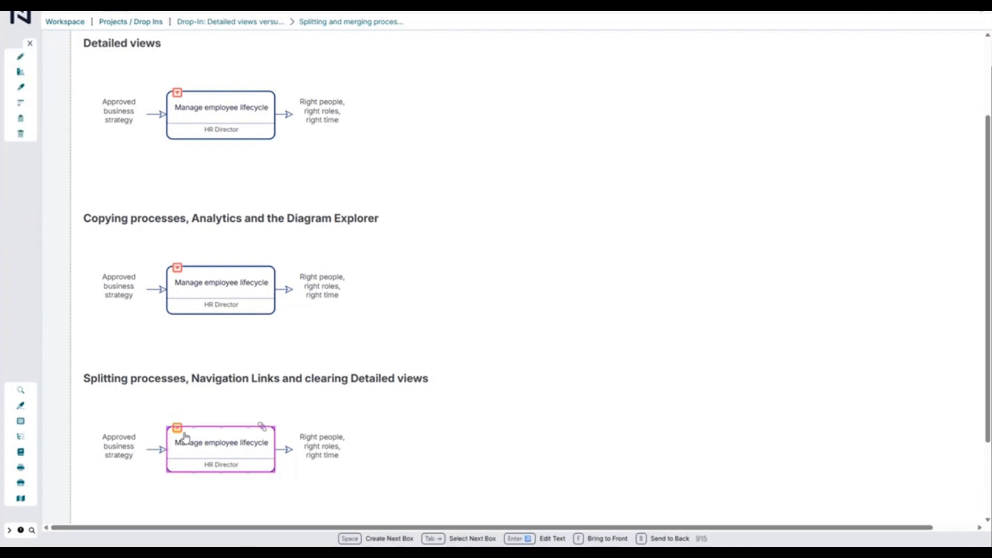
pyautogui.click(178, 429)
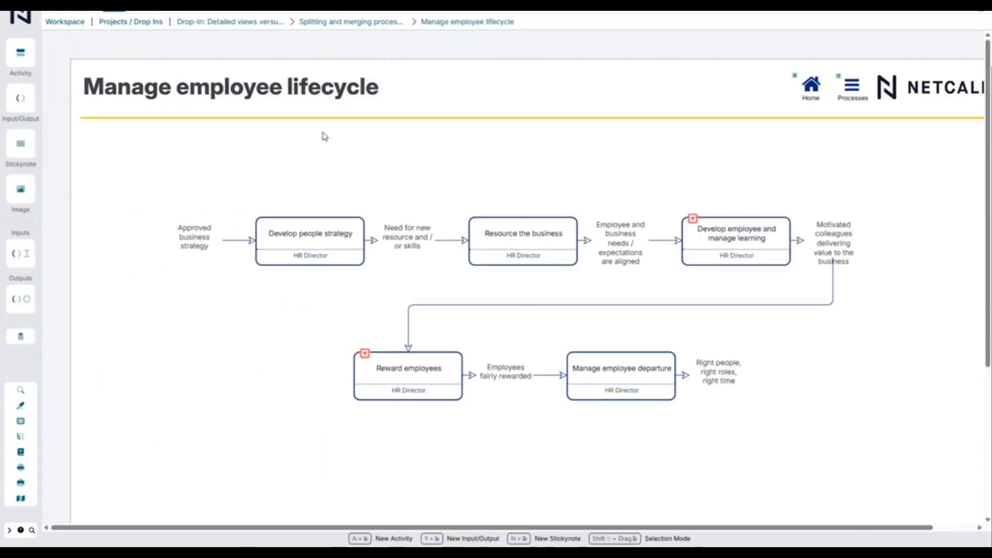
pyautogui.click(339, 22)
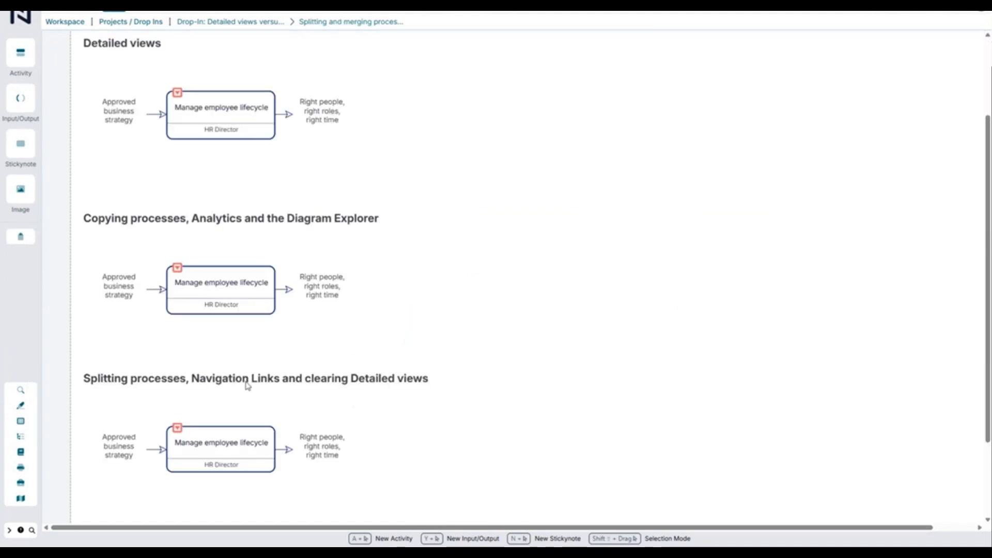
# Copy the detailed view of the Manage employee lifecycle box under the splitting heading to a new process named Manage employee lifecycle in Projects / Drop Ins
pyautogui.scroll(-1, 209, 489)
pyautogui.click(196, 388)
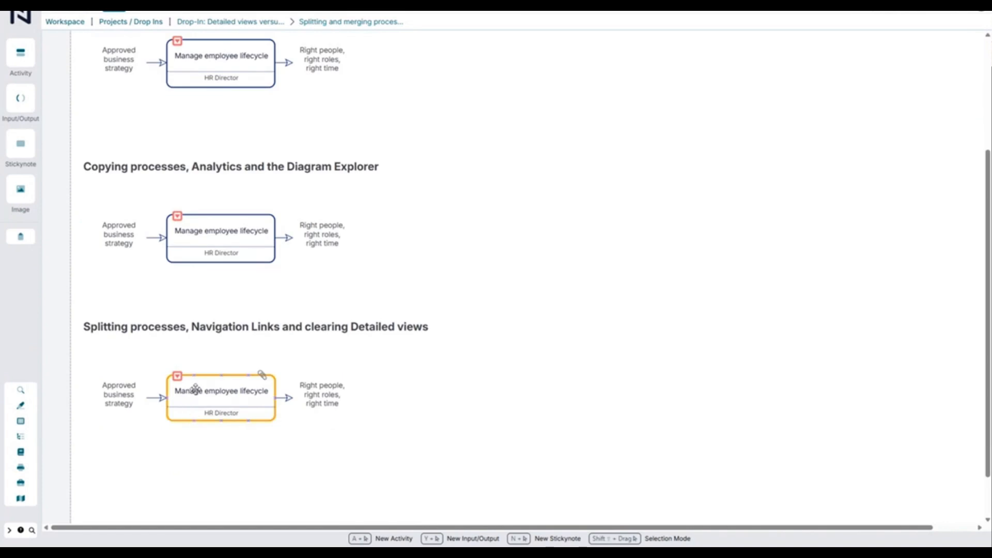
pyautogui.click(218, 399)
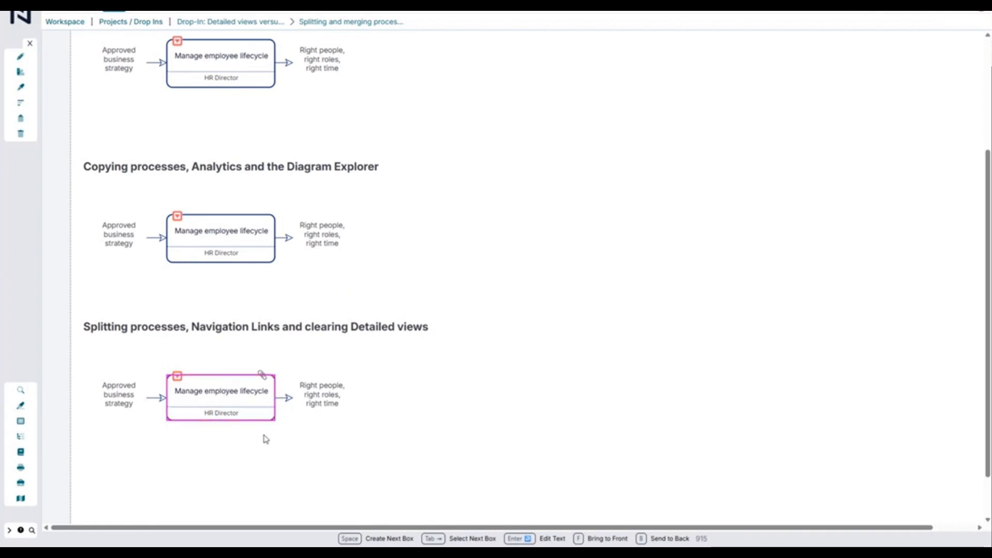
pyautogui.click(23, 120)
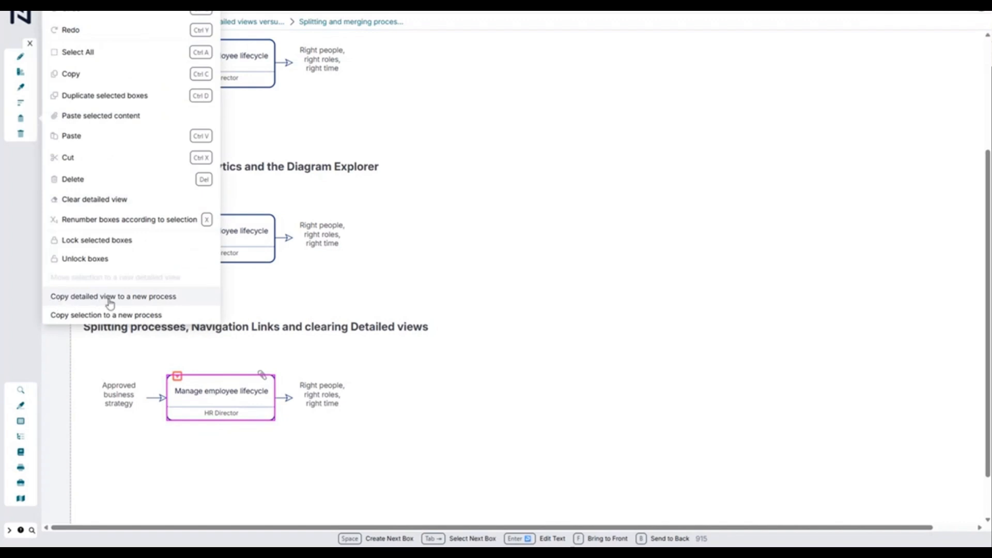
pyautogui.click(131, 299)
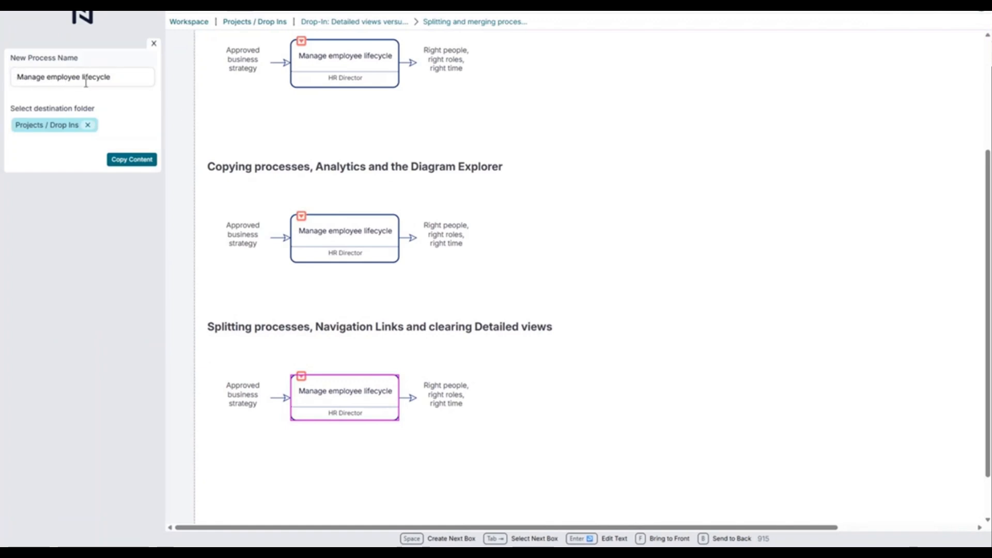
pyautogui.moveTo(18, 77); pyautogui.dragTo(119, 69)
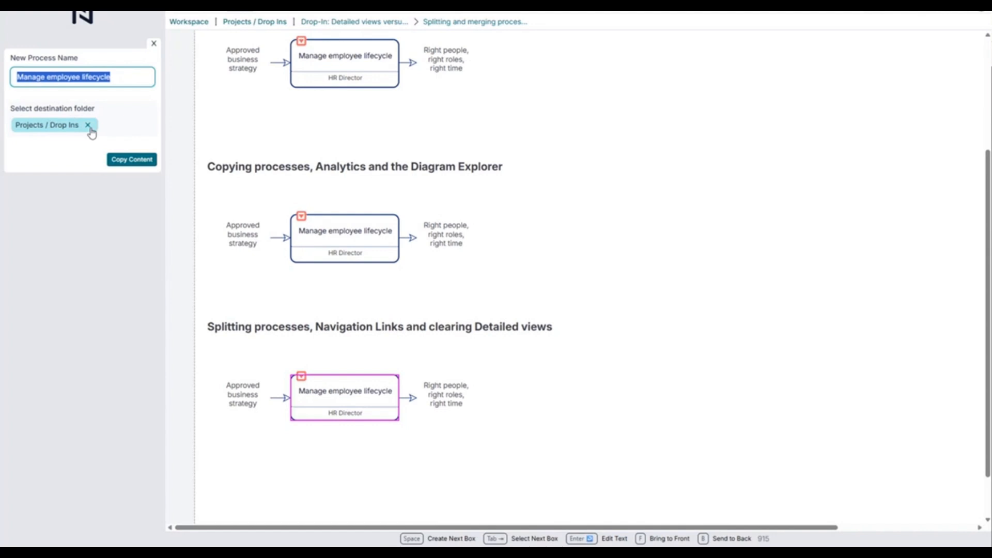
pyautogui.click(128, 164)
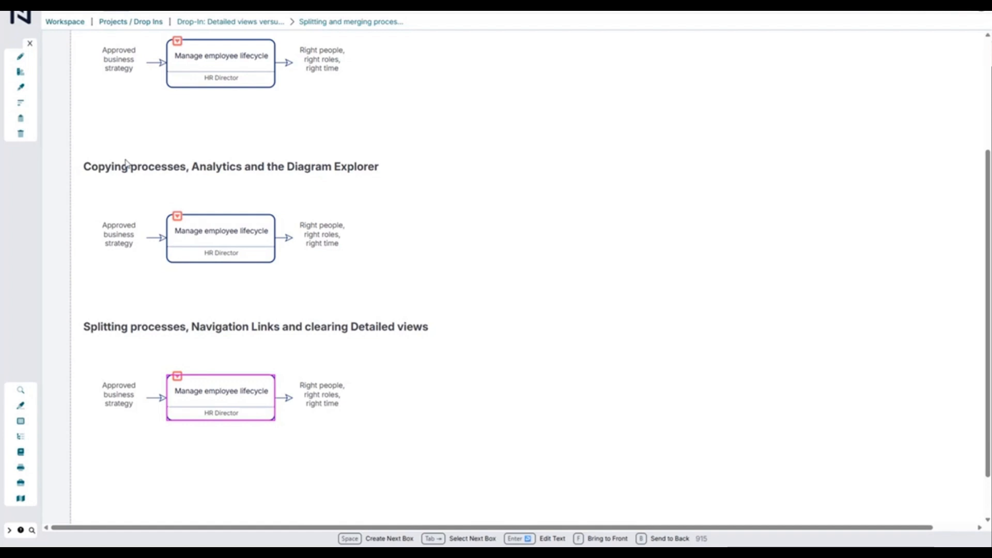
pyautogui.click(129, 165)
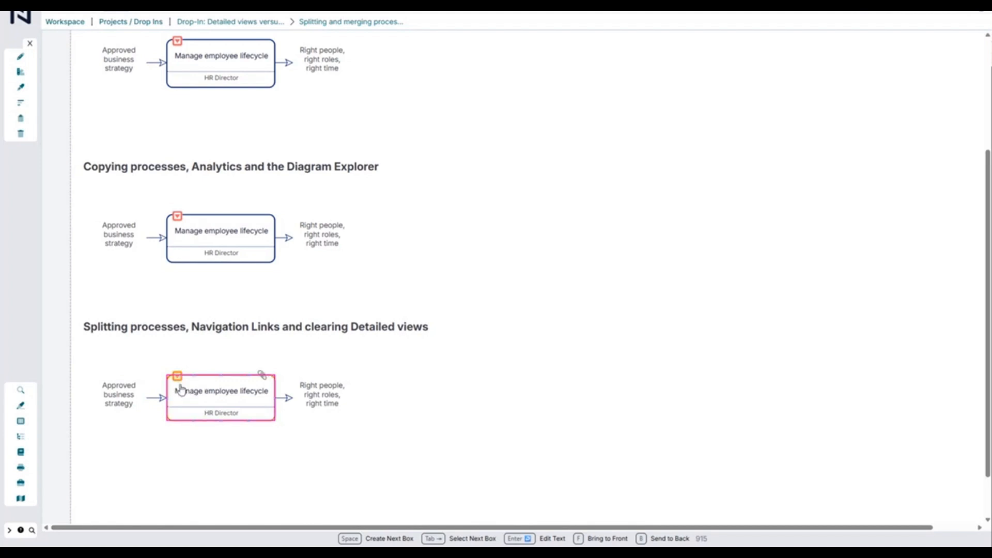
# Clear the detailed view from the Manage employee lifecycle box under the splitting heading, and check its detailed view creation options without creating anything
pyautogui.click(204, 453)
pyautogui.click(212, 397)
pyautogui.click(20, 120)
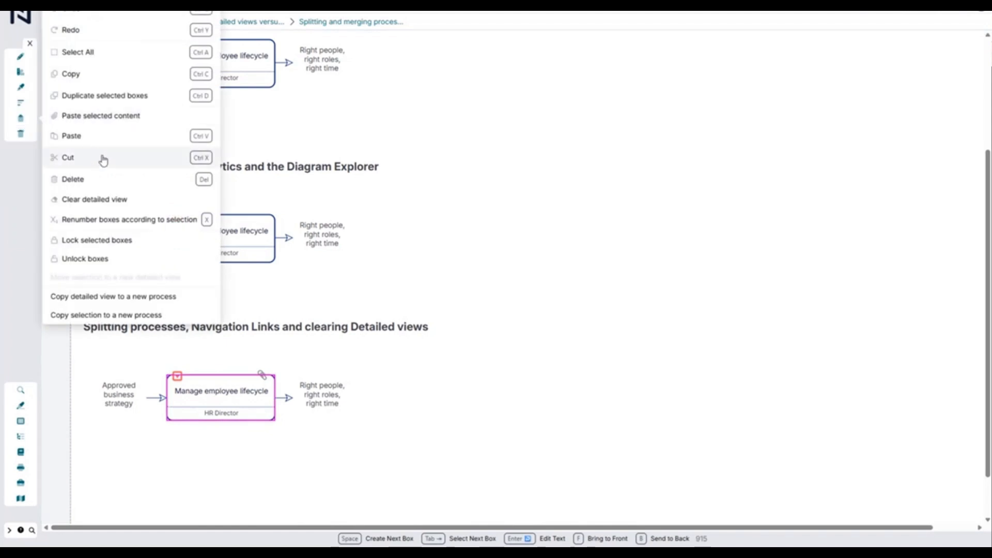
pyautogui.click(108, 203)
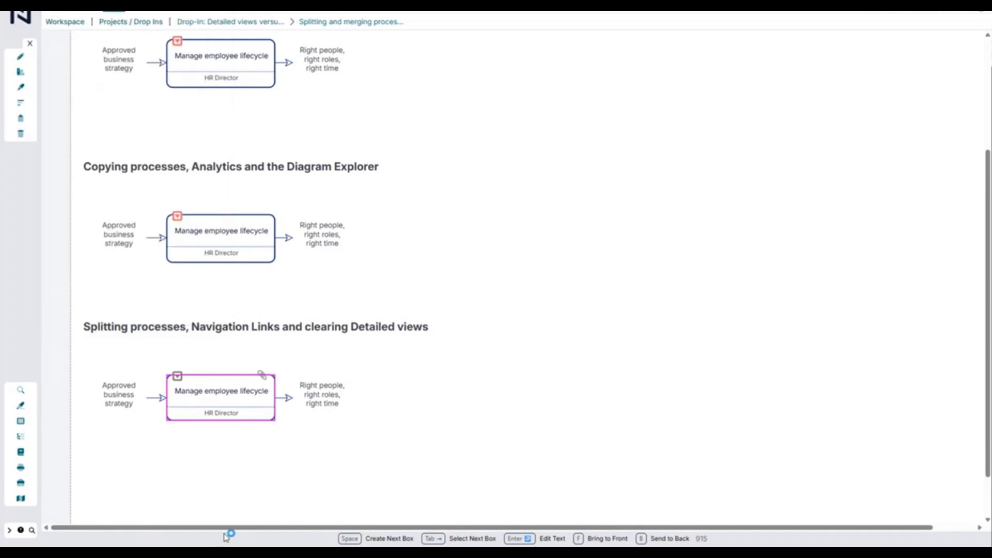
pyautogui.click(301, 481)
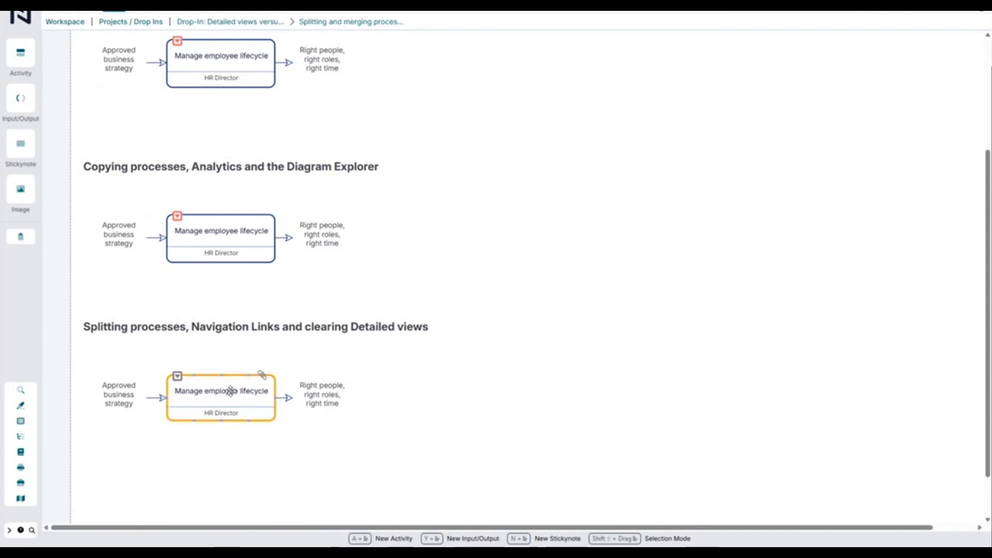
pyautogui.click(177, 378)
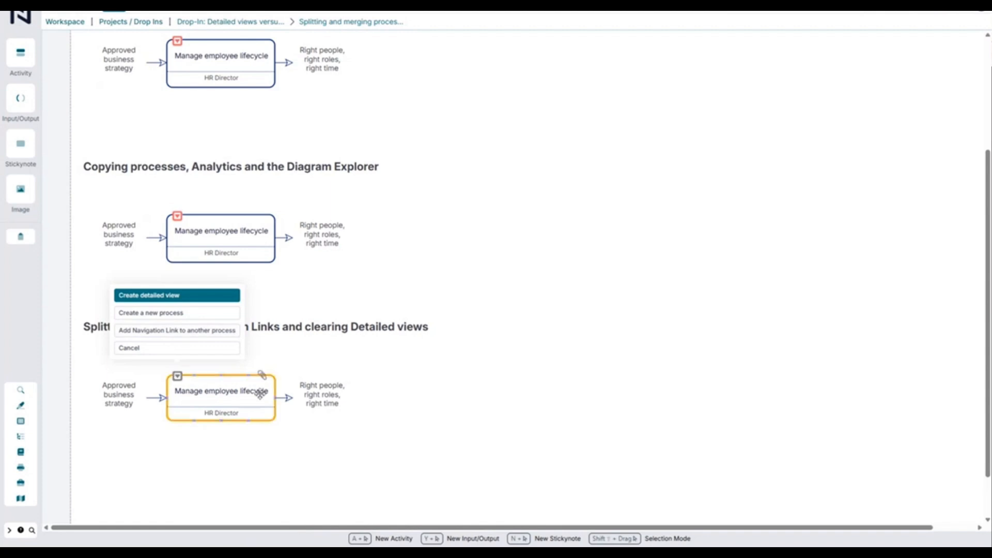
pyautogui.click(170, 349)
# Add a navigation link from the cleared Manage employee lifecycle box to the separate Manage employee lifecycle process in Projects / Drop Ins
pyautogui.click(231, 381)
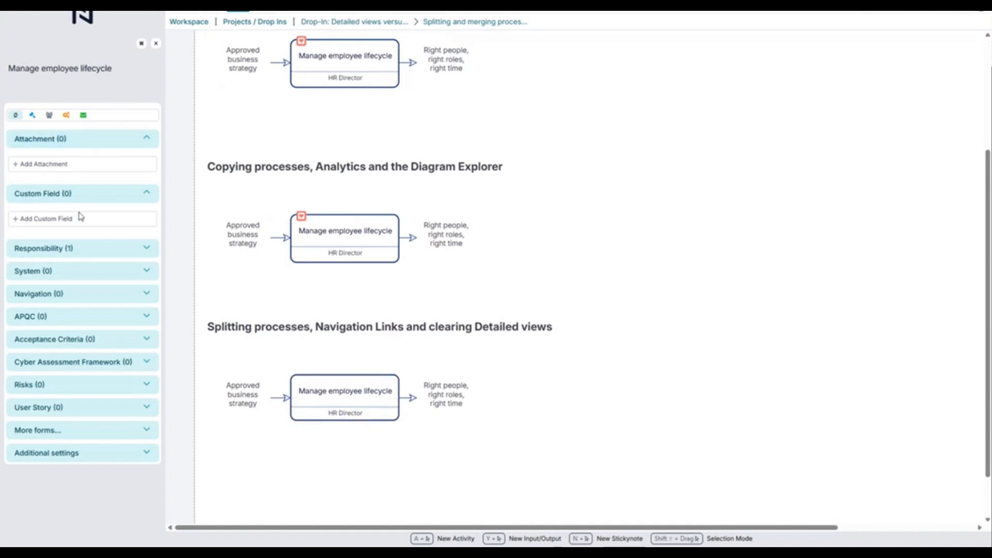
pyautogui.click(156, 299)
pyautogui.click(59, 324)
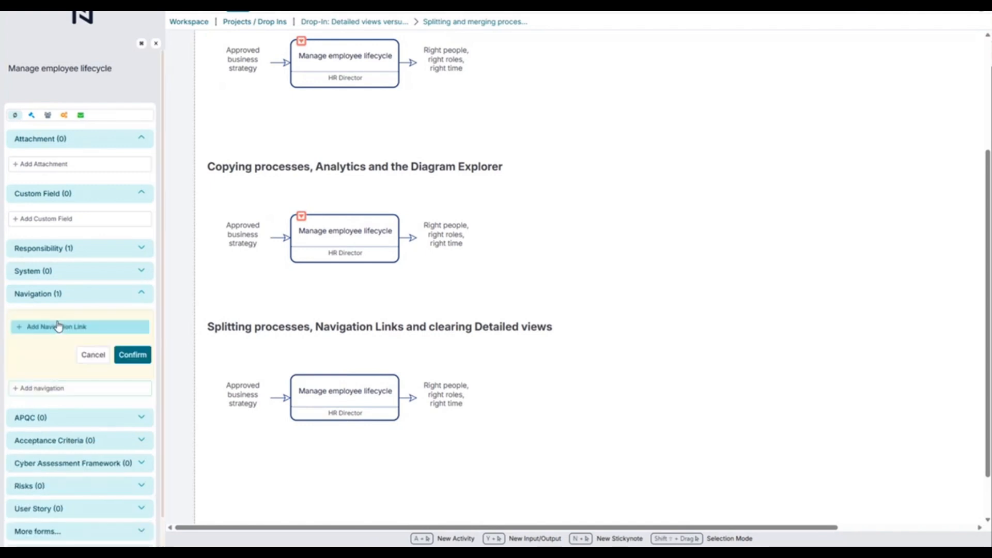
pyautogui.click(62, 329)
pyautogui.click(371, 207)
pyautogui.write('m')
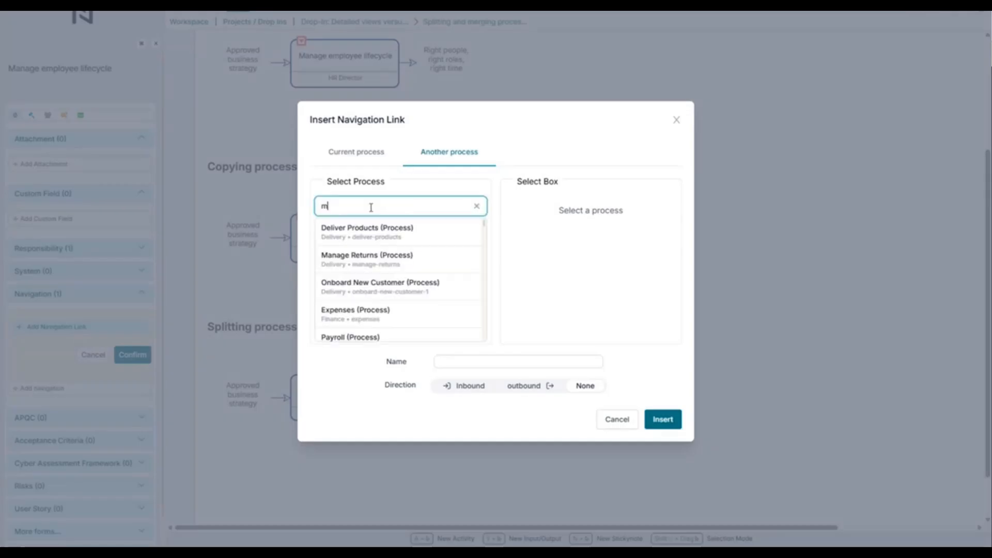
pyautogui.write('anage emplo')
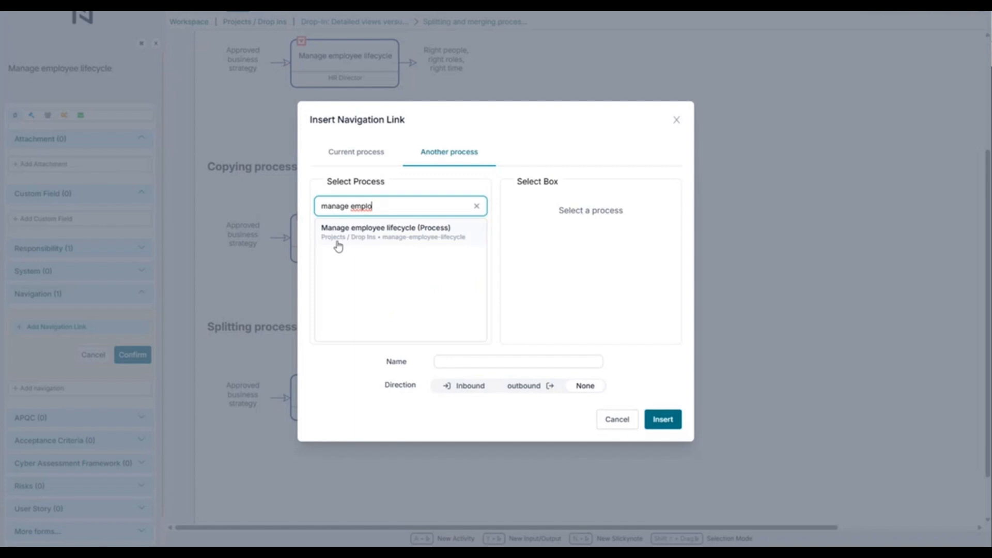
pyautogui.click(382, 231)
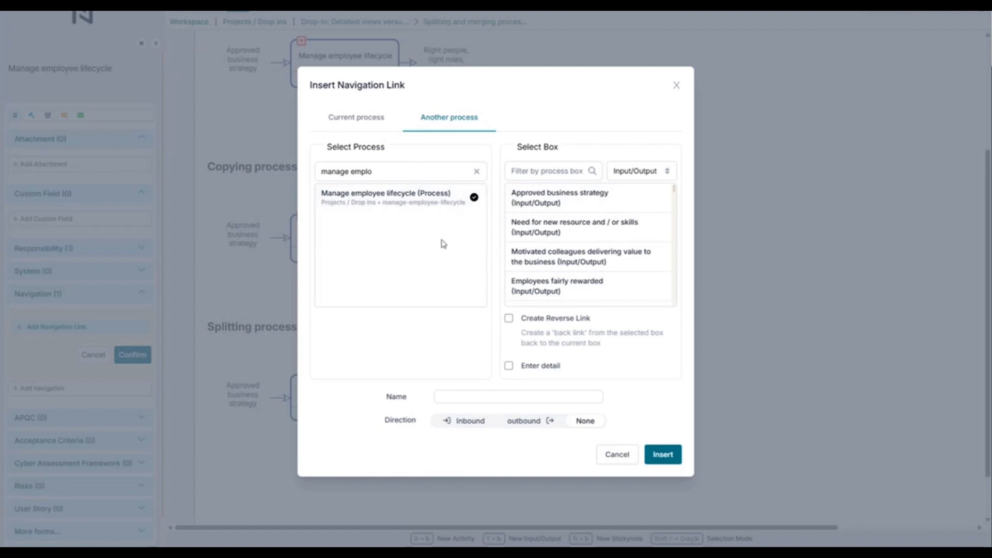
pyautogui.click(661, 454)
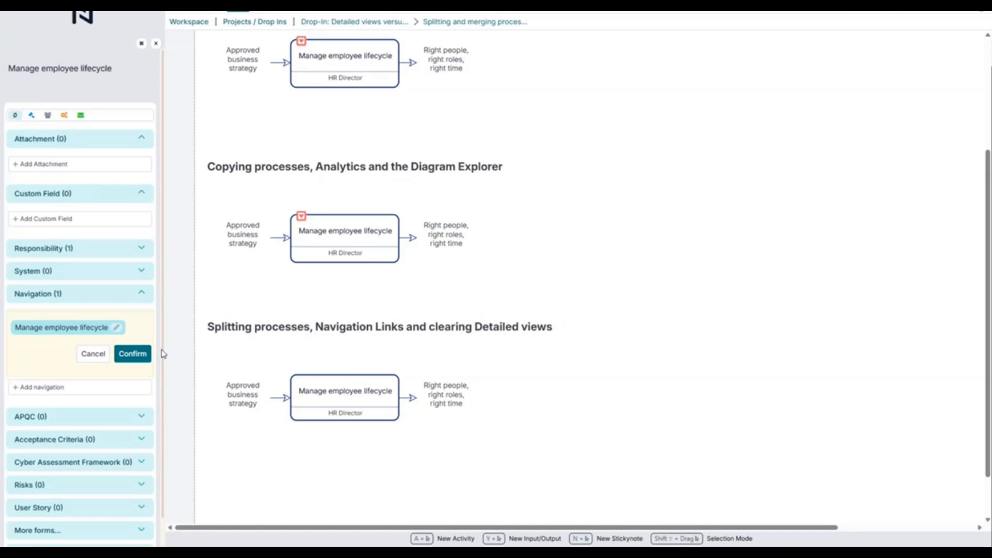
pyautogui.click(133, 354)
pyautogui.click(355, 431)
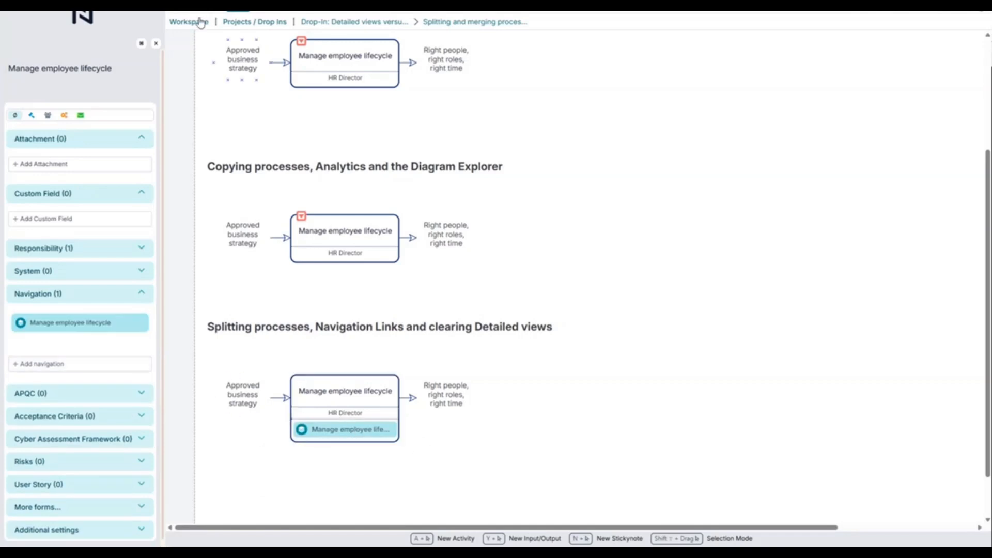
pyautogui.click(156, 43)
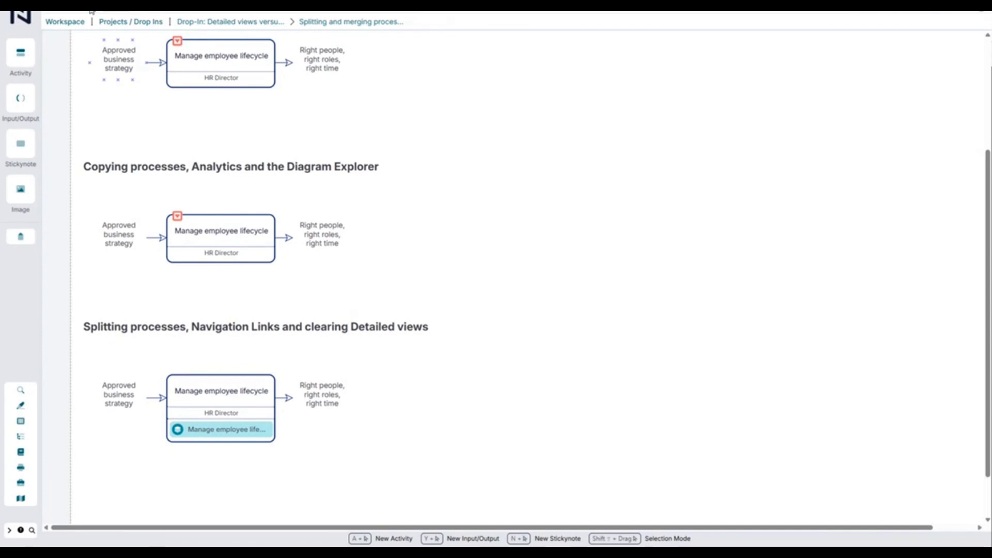
# Preview the box's navigation link outside editing mode, and open Related Processes for the diagram
pyautogui.click(201, 419)
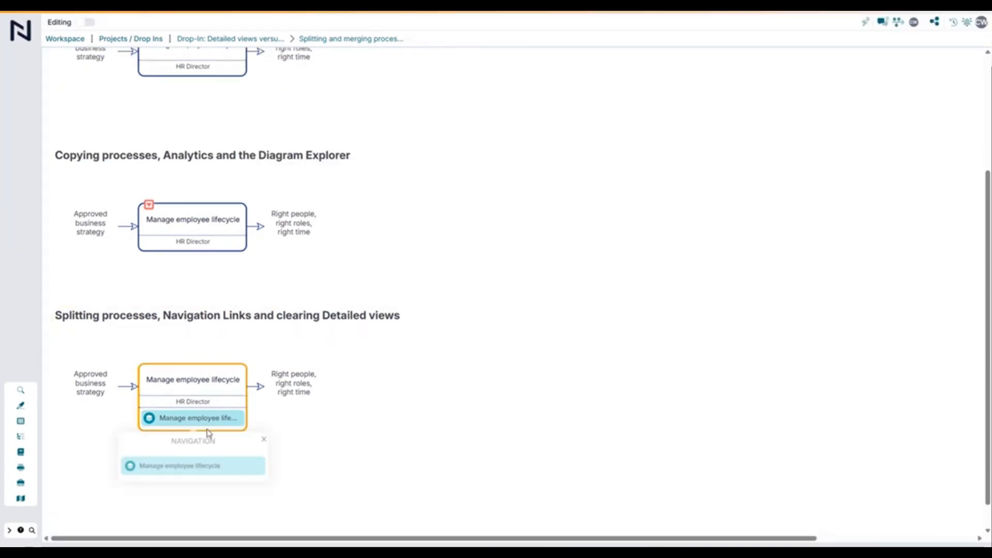
pyautogui.click(281, 450)
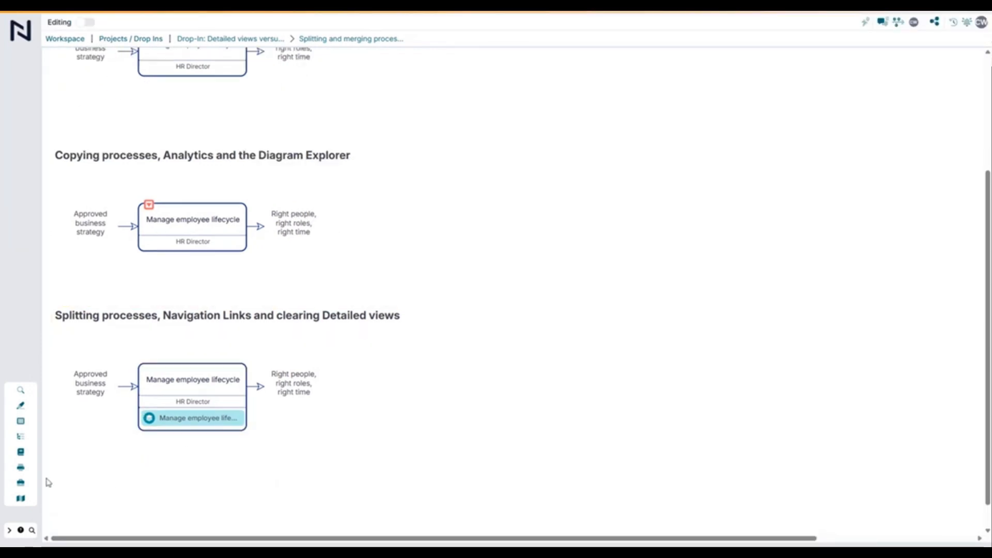
pyautogui.click(21, 482)
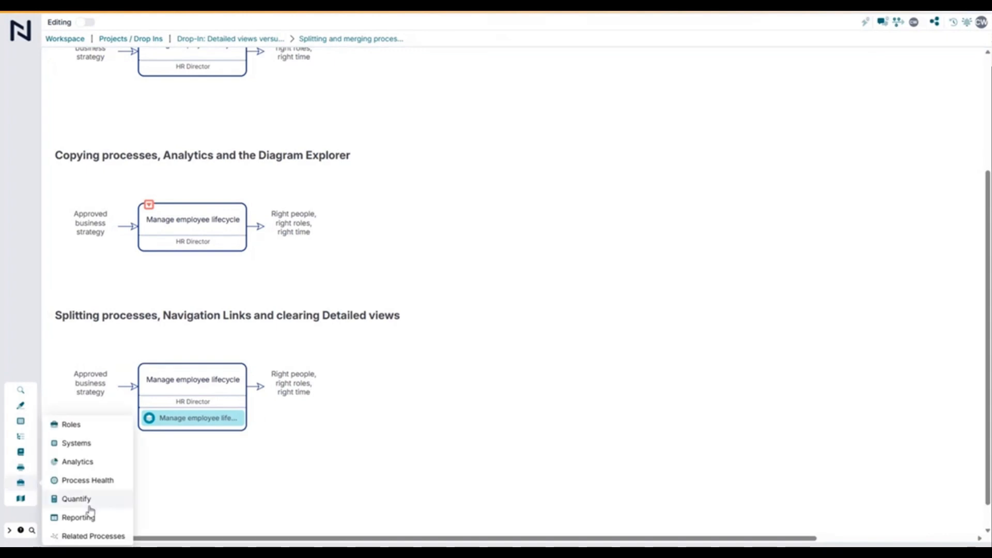
pyautogui.click(86, 538)
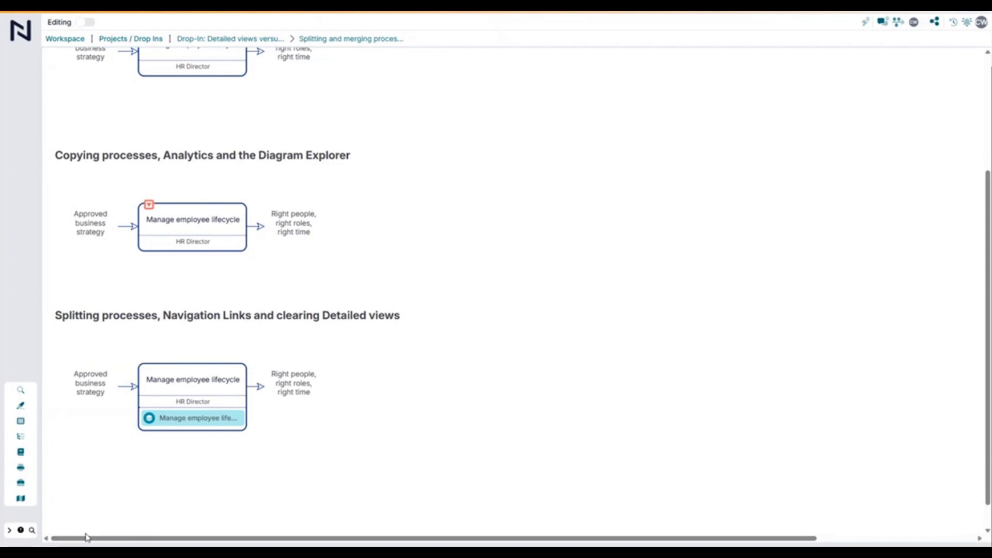